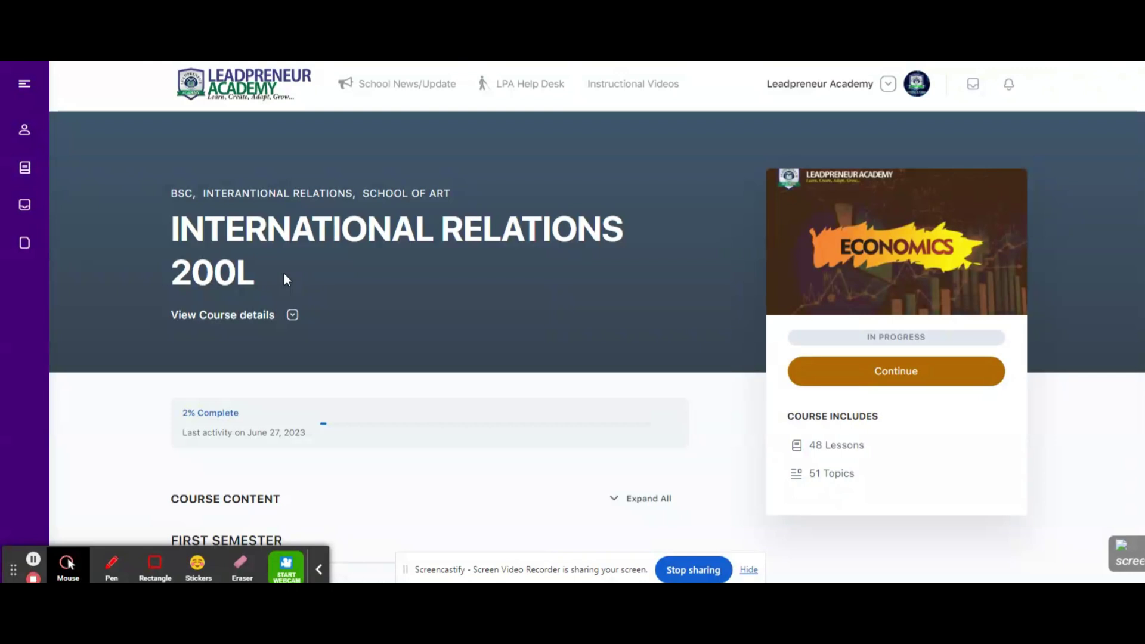
Scroll the course content down to the ADVANCED ENGLISH COMPOSITION I (ENG 22) test and examination rows
{"action": "scroll", "coordinate": [722, 408], "scroll_direction": "down", "scroll_amount": 10}
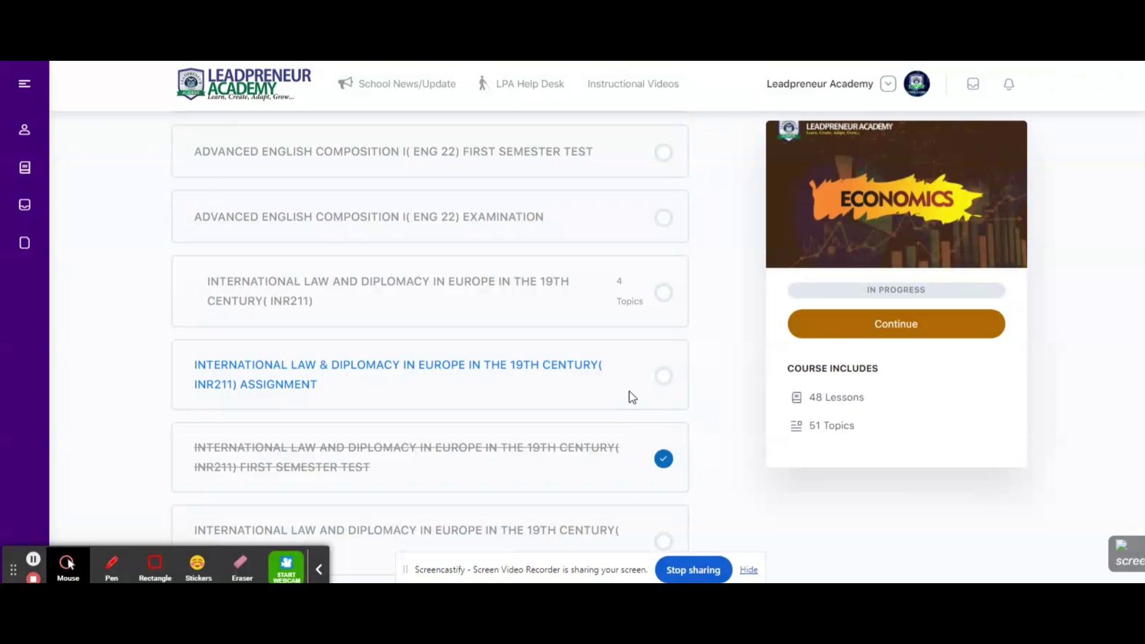
{"action": "scroll", "coordinate": [479, 418], "scroll_direction": "up", "scroll_amount": 10}
{"action": "scroll", "coordinate": [482, 420], "scroll_direction": "up", "scroll_amount": 1}
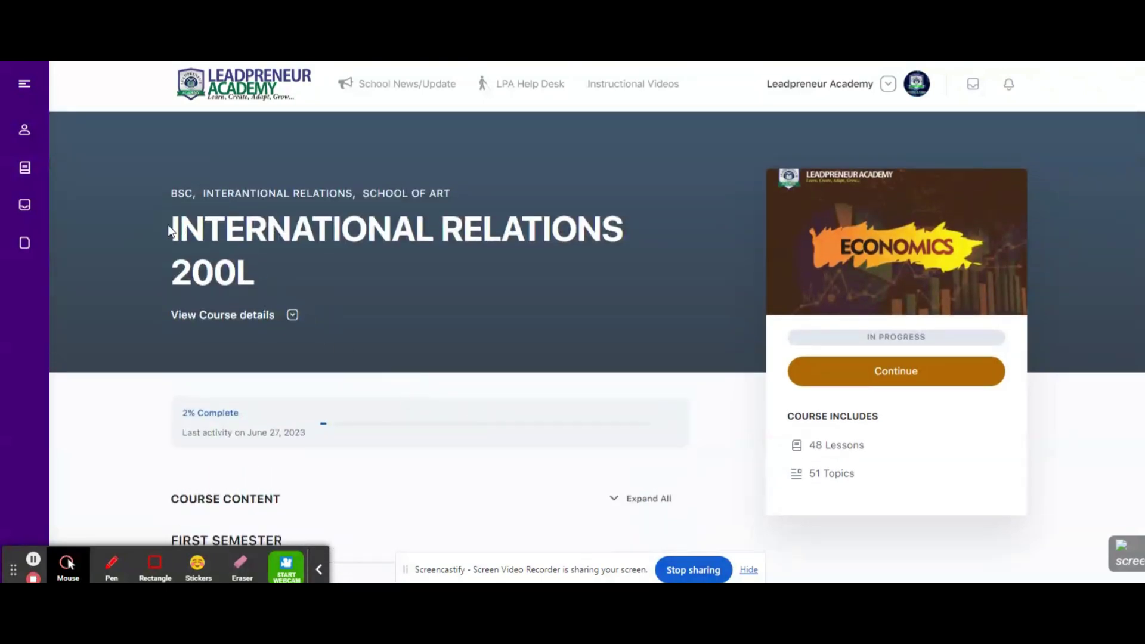
{"action": "scroll", "coordinate": [350, 373], "scroll_direction": "down", "scroll_amount": 4}
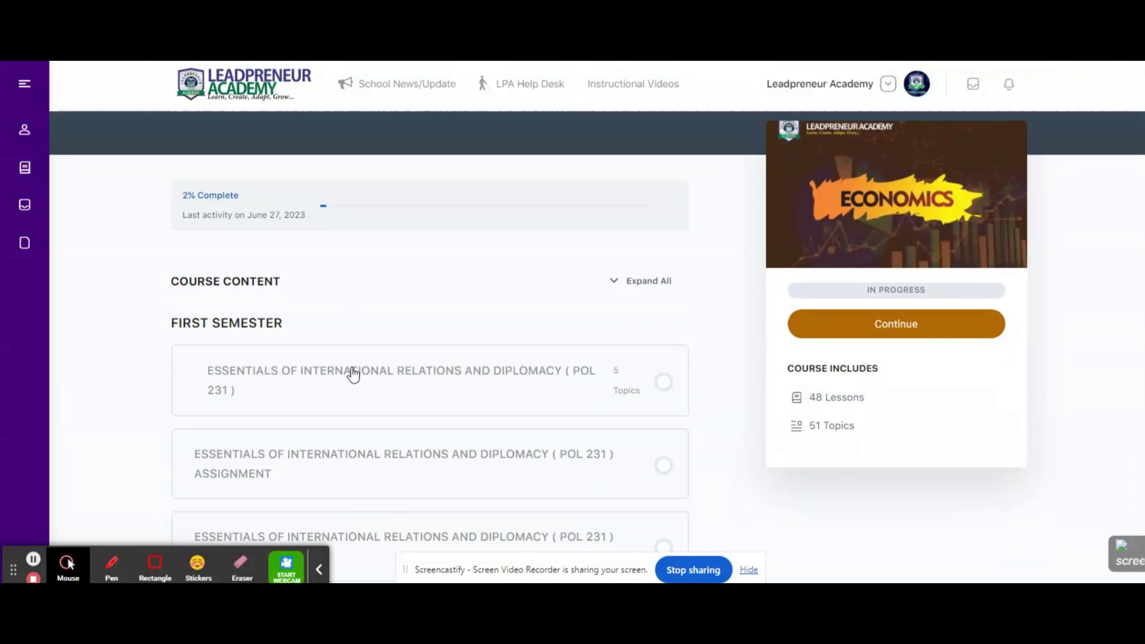
{"action": "scroll", "coordinate": [191, 372], "scroll_direction": "down", "scroll_amount": 5}
{"action": "scroll", "coordinate": [149, 365], "scroll_direction": "up", "scroll_amount": 3}
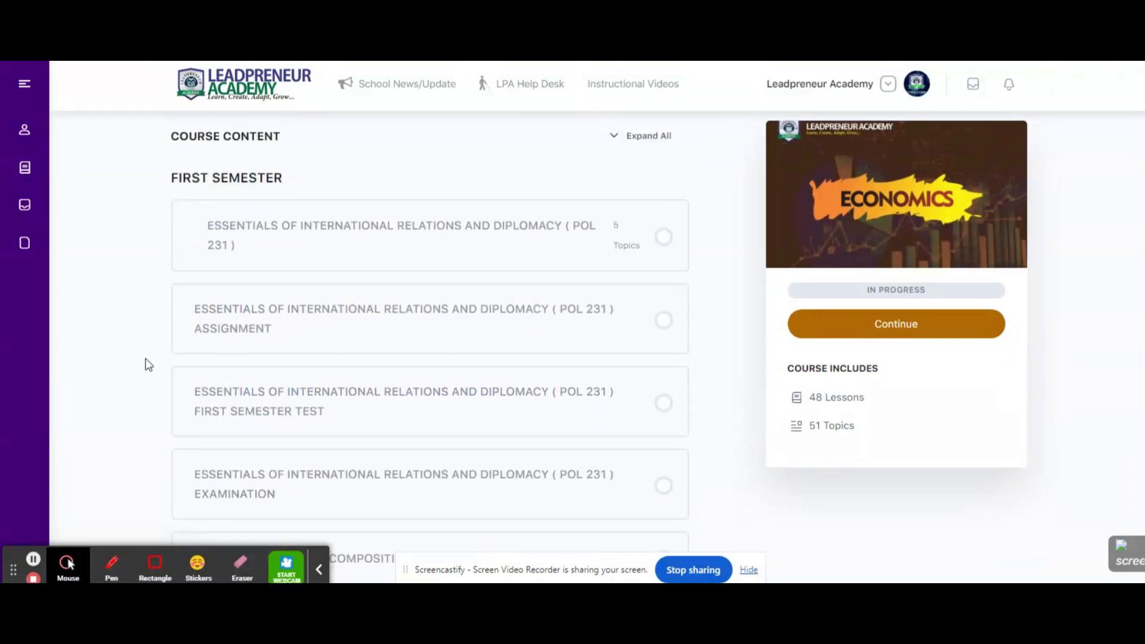
{"action": "scroll", "coordinate": [149, 365], "scroll_direction": "down", "scroll_amount": 5}
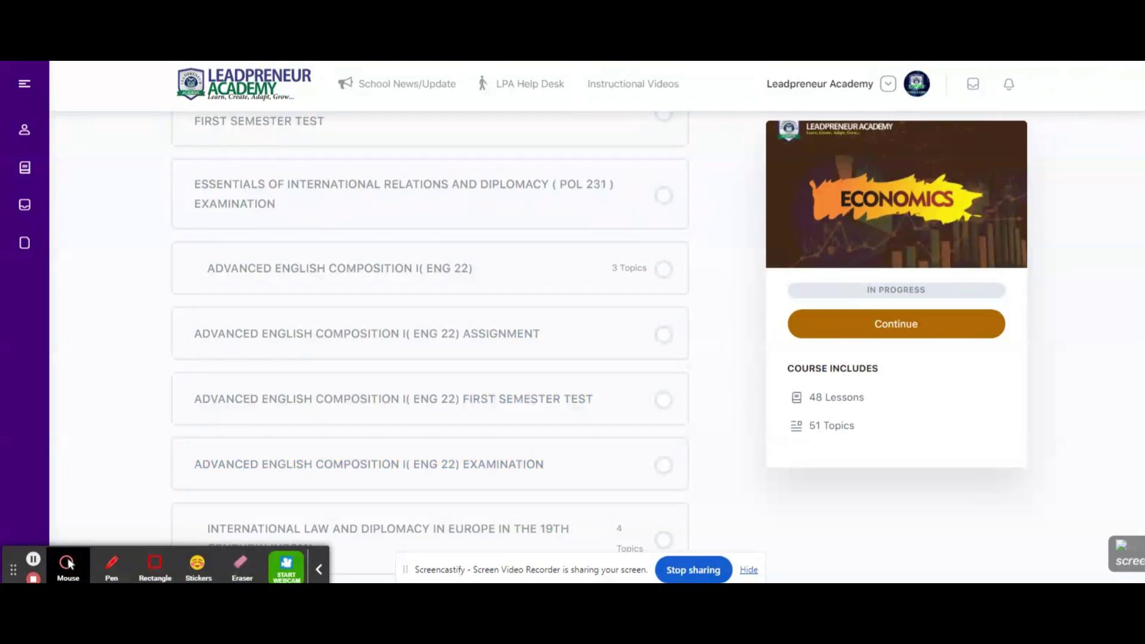
Read through Unit 1 Pre-writing Activities and its objectives in the English composition PDF
{"action": "left_click", "coordinate": [250, 55]}
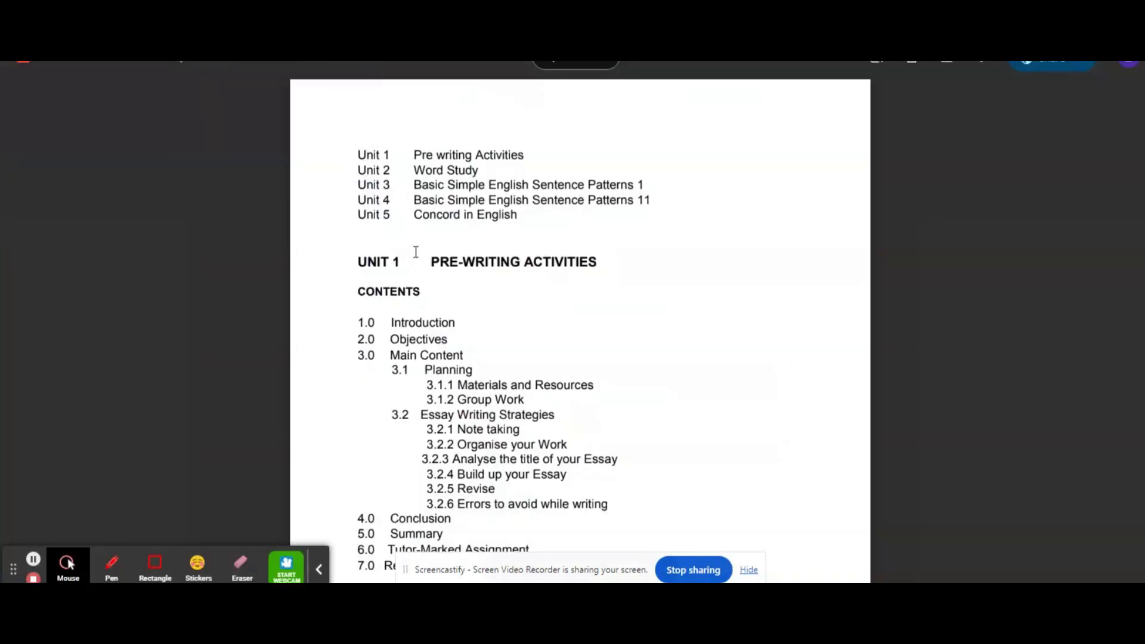
{"action": "left_click", "coordinate": [120, 69]}
{"action": "scroll", "coordinate": [495, 328], "scroll_direction": "down", "scroll_amount": 8}
{"action": "scroll", "coordinate": [493, 313], "scroll_direction": "down", "scroll_amount": 20}
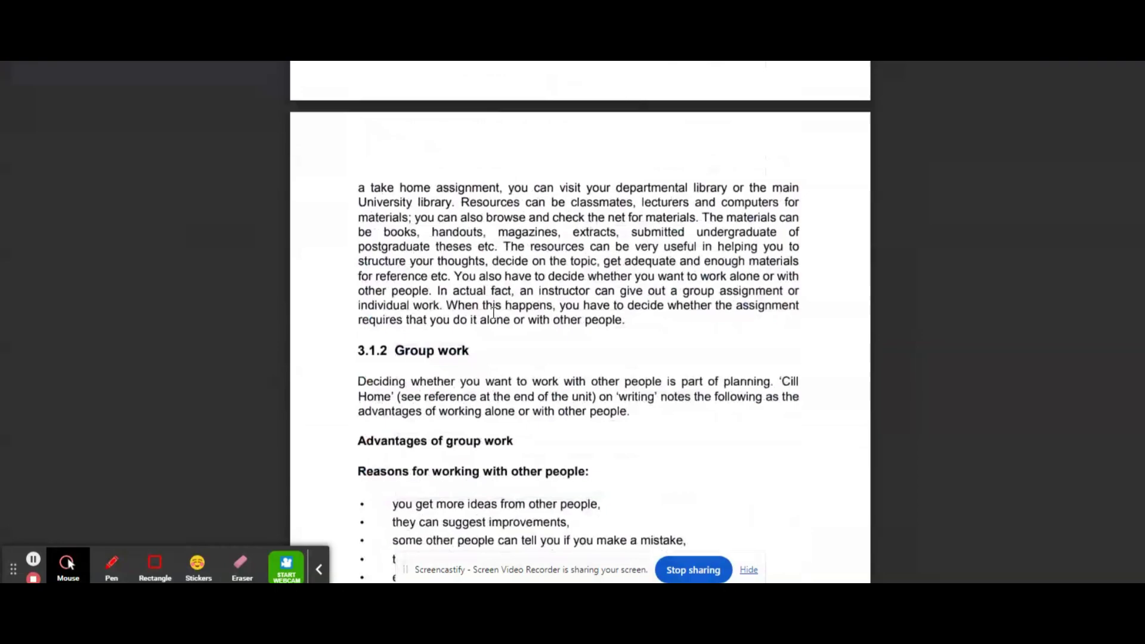
{"action": "scroll", "coordinate": [493, 313], "scroll_direction": "down", "scroll_amount": 20}
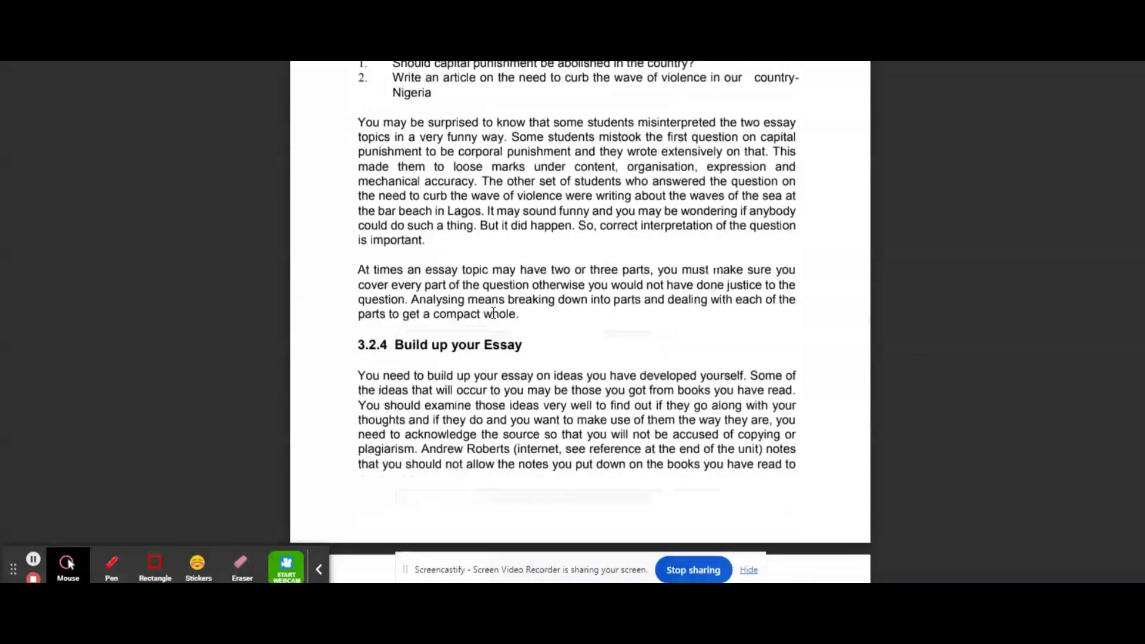
{"action": "scroll", "coordinate": [493, 313], "scroll_direction": "down", "scroll_amount": 8}
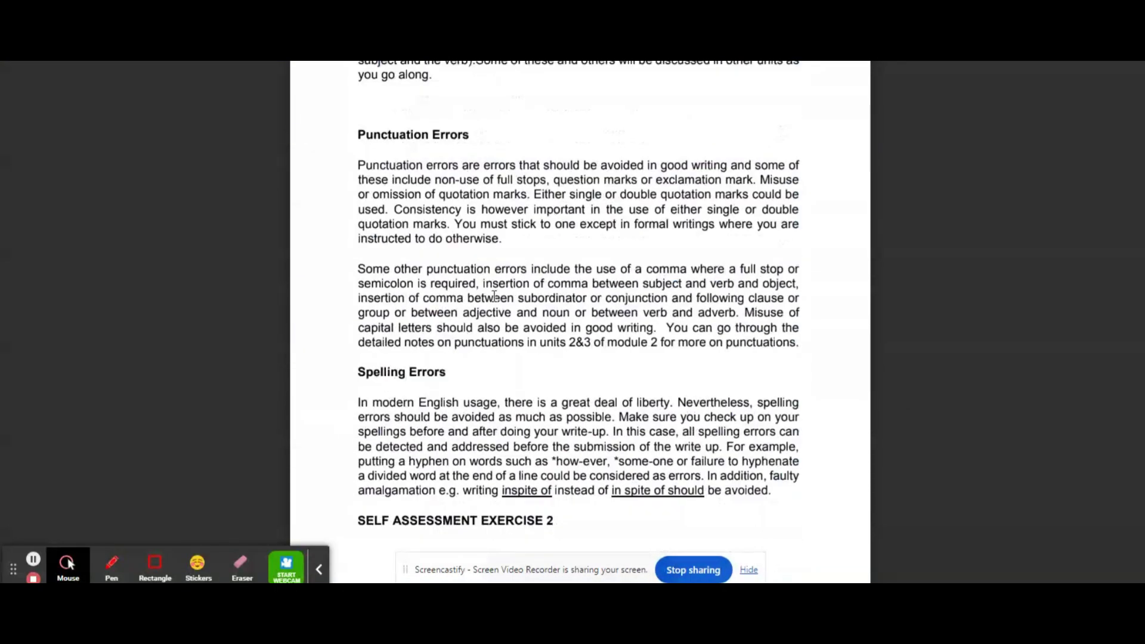
{"action": "scroll", "coordinate": [494, 295], "scroll_direction": "down", "scroll_amount": 20}
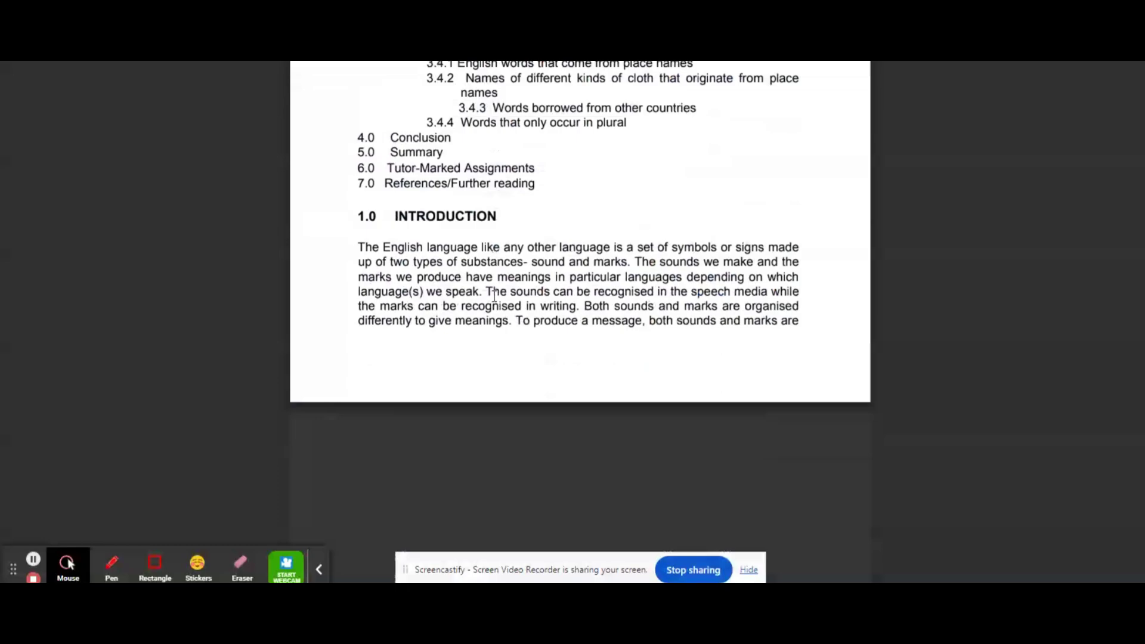
{"action": "scroll", "coordinate": [494, 295], "scroll_direction": "up", "scroll_amount": 20}
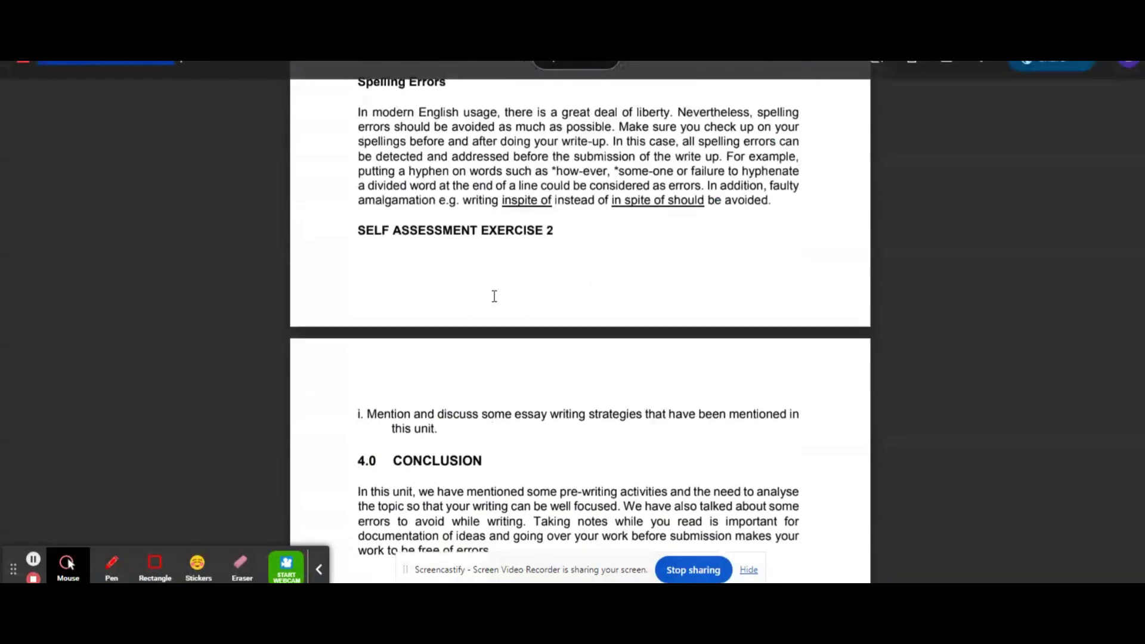
{"action": "scroll", "coordinate": [494, 297], "scroll_direction": "up", "scroll_amount": 20}
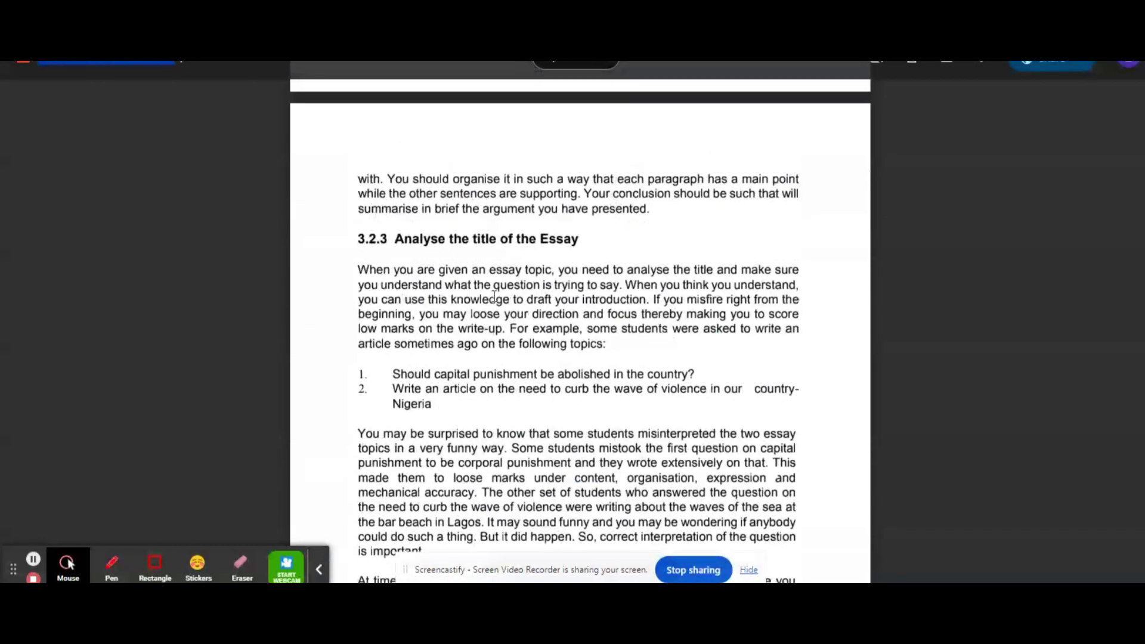
{"action": "scroll", "coordinate": [494, 295], "scroll_direction": "up", "scroll_amount": 20}
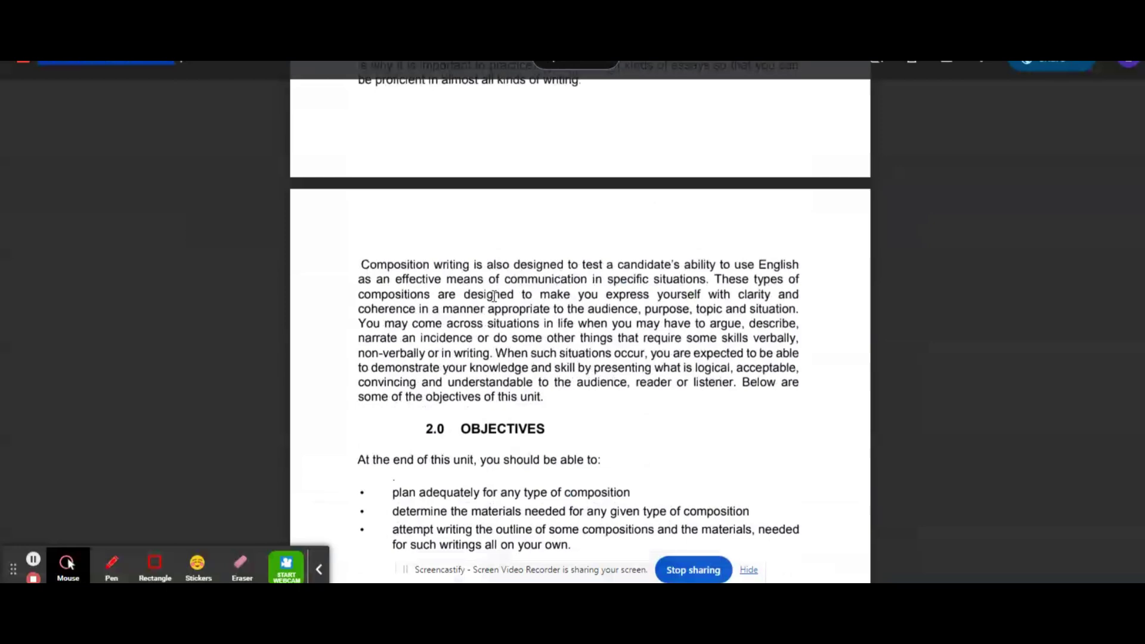
{"action": "scroll", "coordinate": [494, 295], "scroll_direction": "up", "scroll_amount": 10}
{"action": "scroll", "coordinate": [493, 296], "scroll_direction": "down", "scroll_amount": 10}
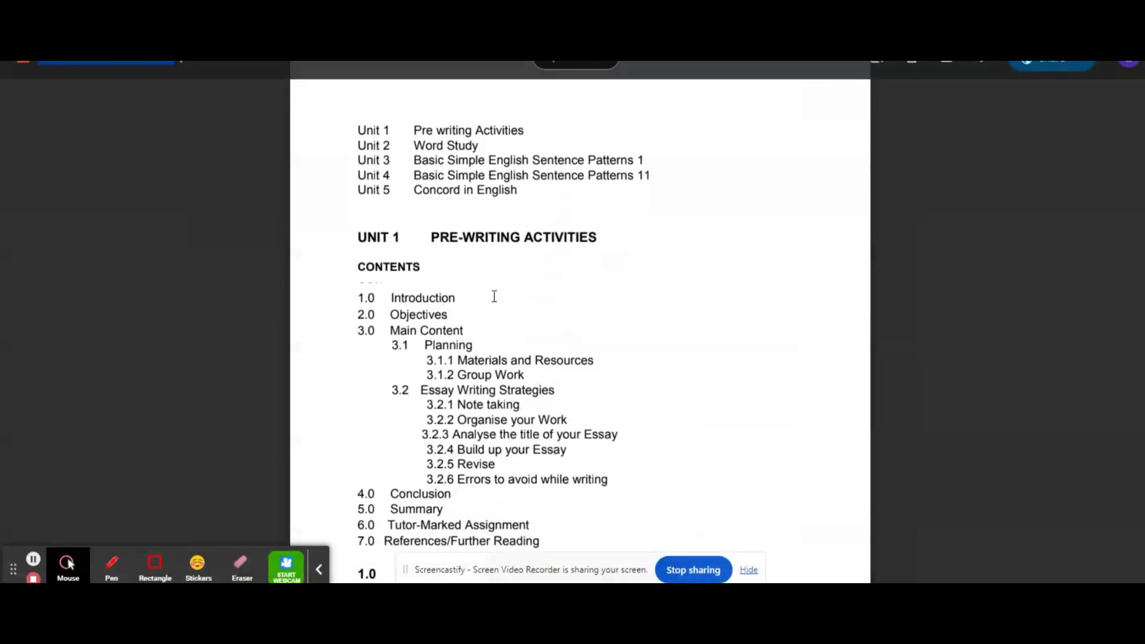
{"action": "scroll", "coordinate": [494, 296], "scroll_direction": "down", "scroll_amount": 10}
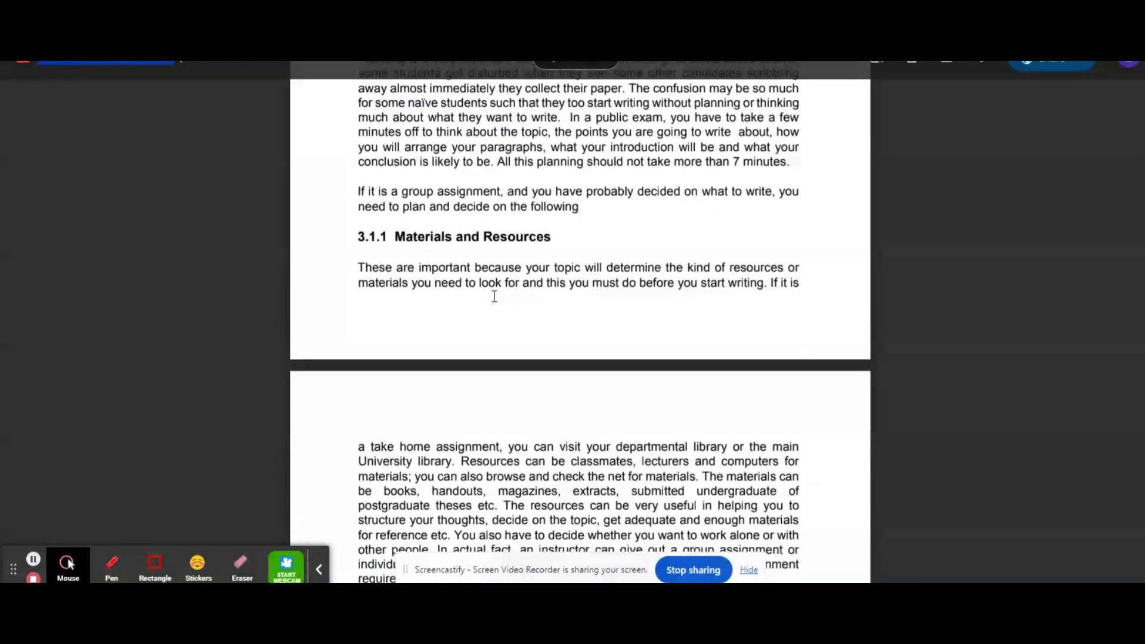
{"action": "scroll", "coordinate": [494, 297], "scroll_direction": "down", "scroll_amount": 10}
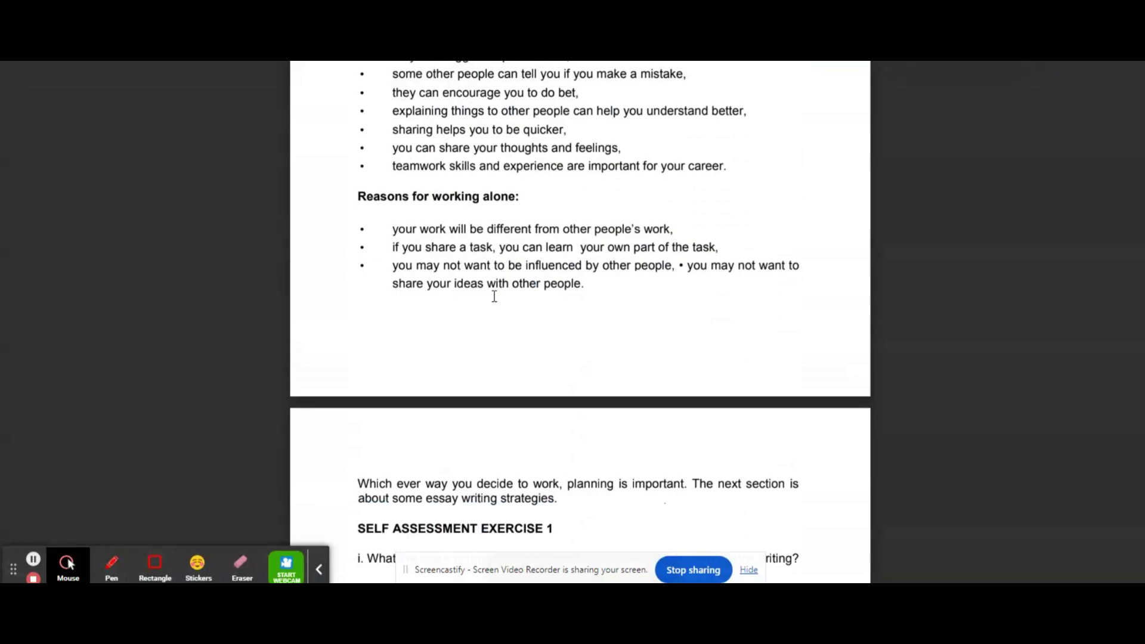
{"action": "scroll", "coordinate": [494, 297], "scroll_direction": "down", "scroll_amount": 8}
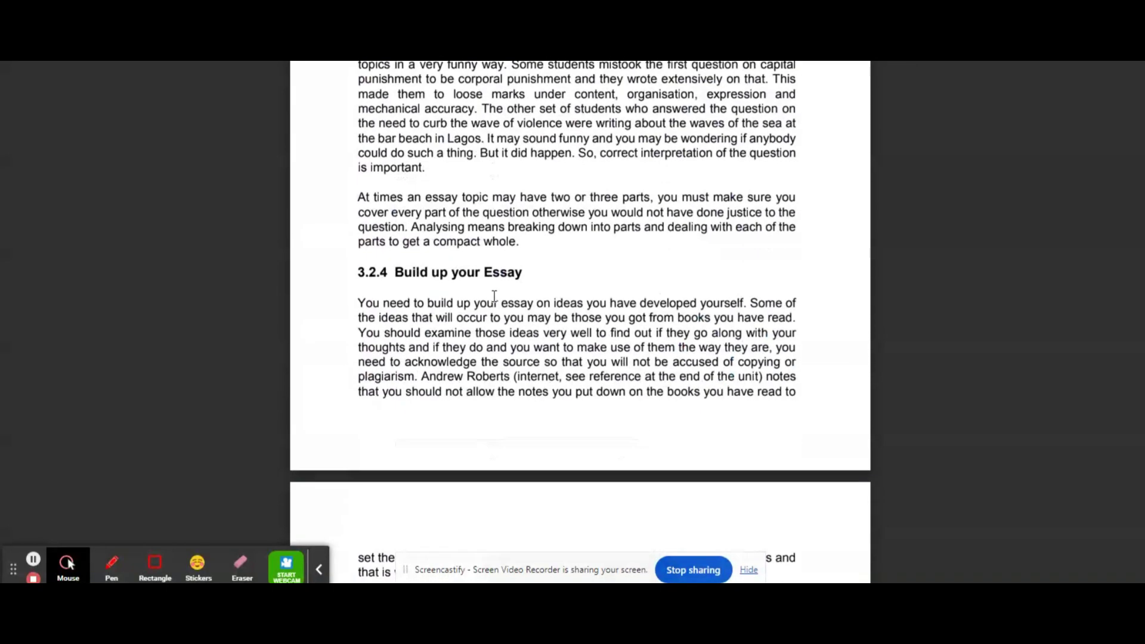
{"action": "scroll", "coordinate": [493, 296], "scroll_direction": "up", "scroll_amount": 10}
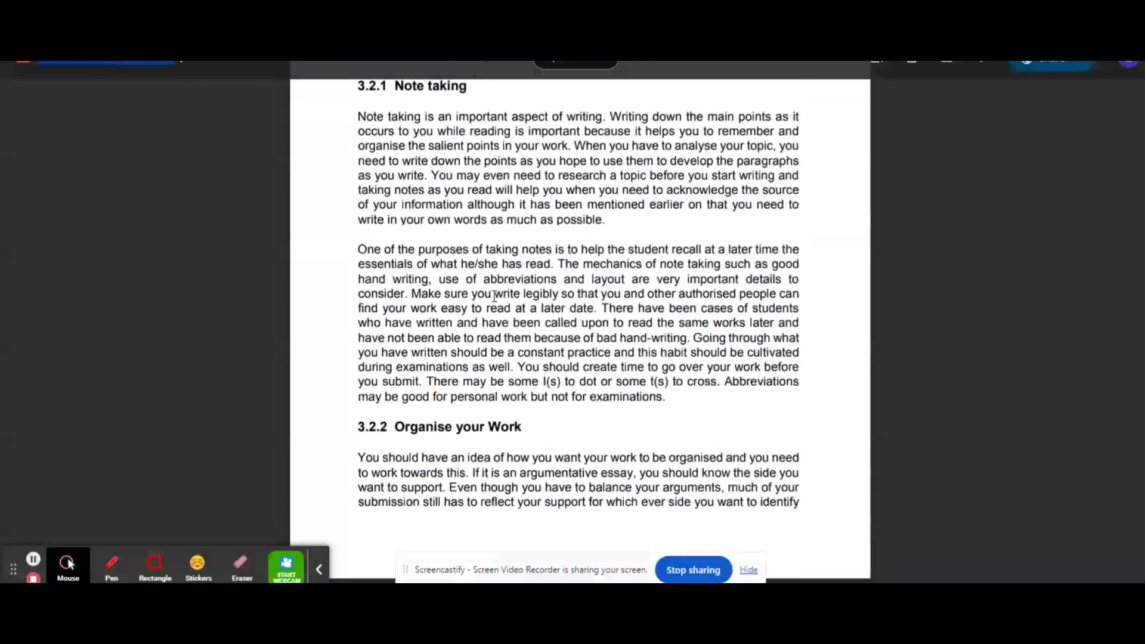
{"action": "scroll", "coordinate": [493, 296], "scroll_direction": "up", "scroll_amount": 10}
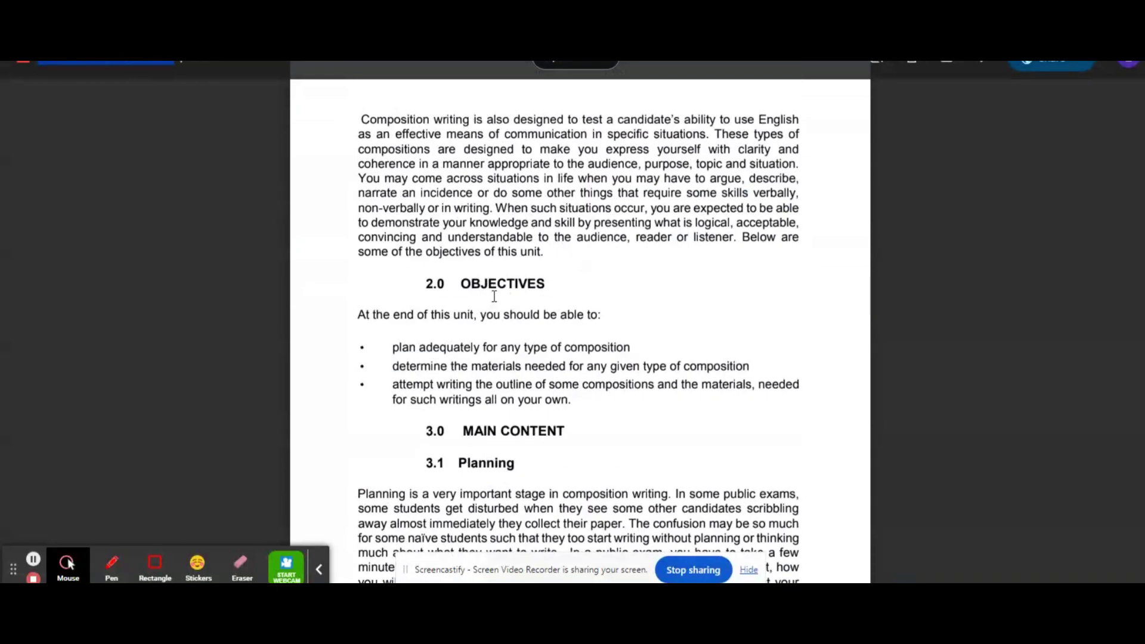
Return to the ENG 22 First Semester Test, scroll its questions, and select Questions 1 to 3
{"action": "key", "text": "alt+Tab"}
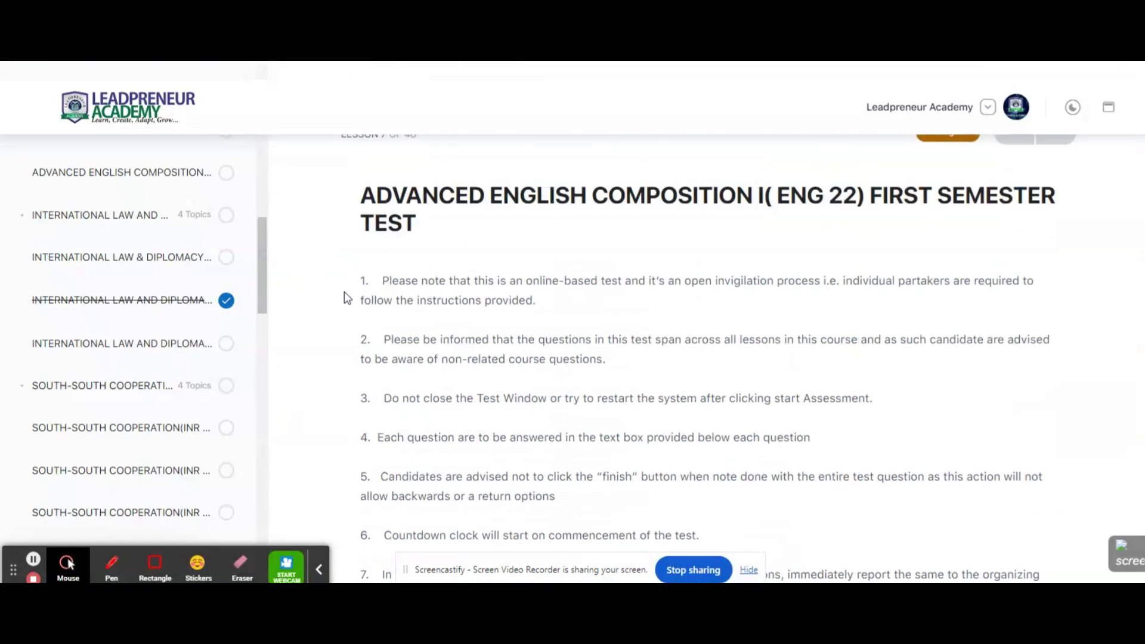
{"action": "scroll", "coordinate": [356, 288], "scroll_direction": "down", "scroll_amount": 10}
{"action": "scroll", "coordinate": [357, 288], "scroll_direction": "up", "scroll_amount": 10}
{"action": "scroll", "coordinate": [356, 287], "scroll_direction": "up", "scroll_amount": 1}
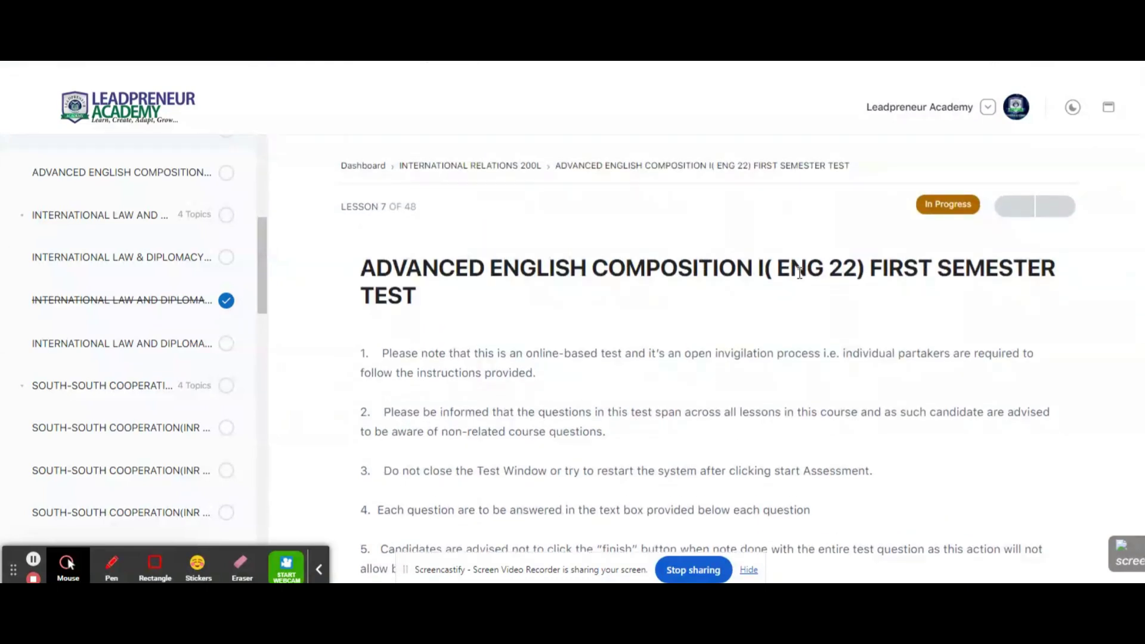
{"action": "scroll", "coordinate": [843, 293], "scroll_direction": "down", "scroll_amount": 10}
{"action": "left_click_drag", "start_coordinate": [769, 365], "coordinate": [358, 368]}
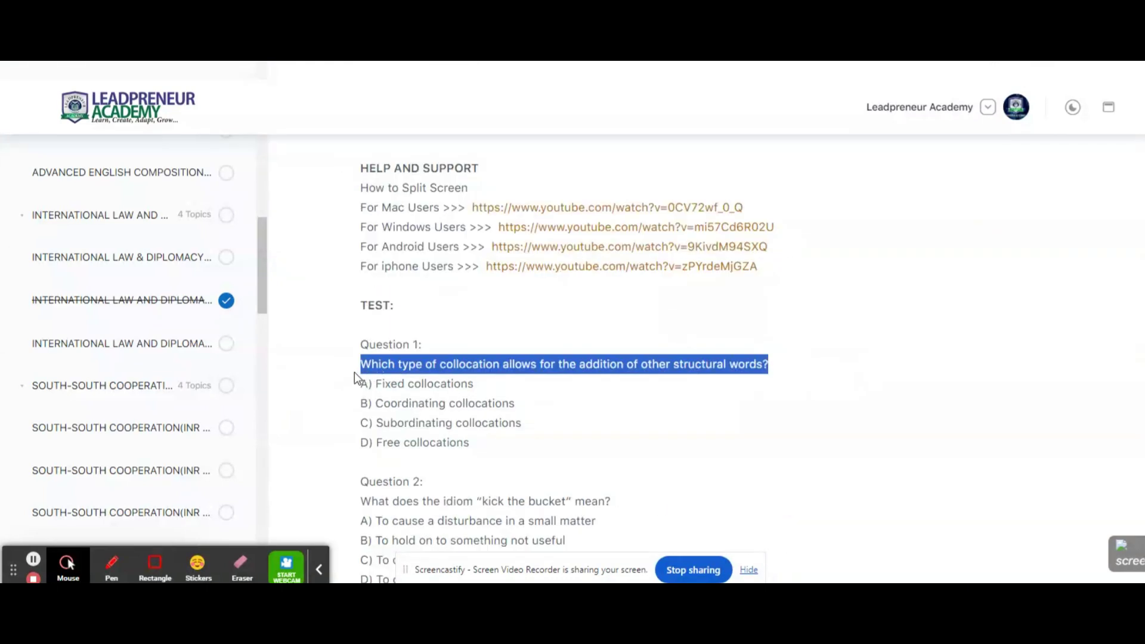
{"action": "left_click", "coordinate": [354, 372]}
{"action": "scroll", "coordinate": [354, 372], "scroll_direction": "down", "scroll_amount": 7}
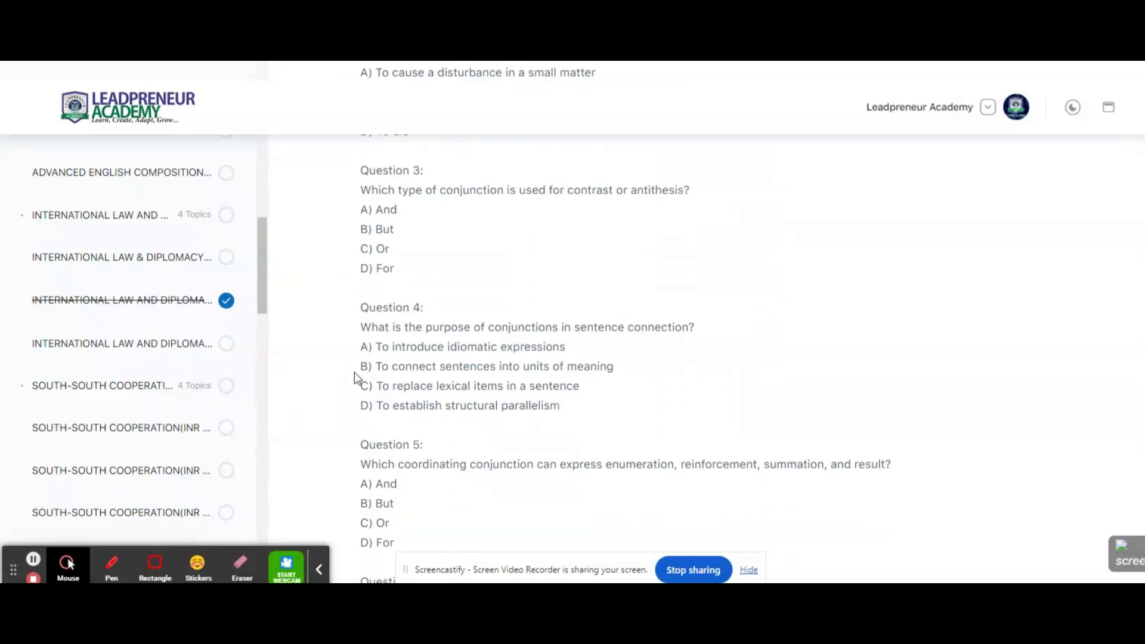
{"action": "scroll", "coordinate": [354, 372], "scroll_direction": "up", "scroll_amount": 15}
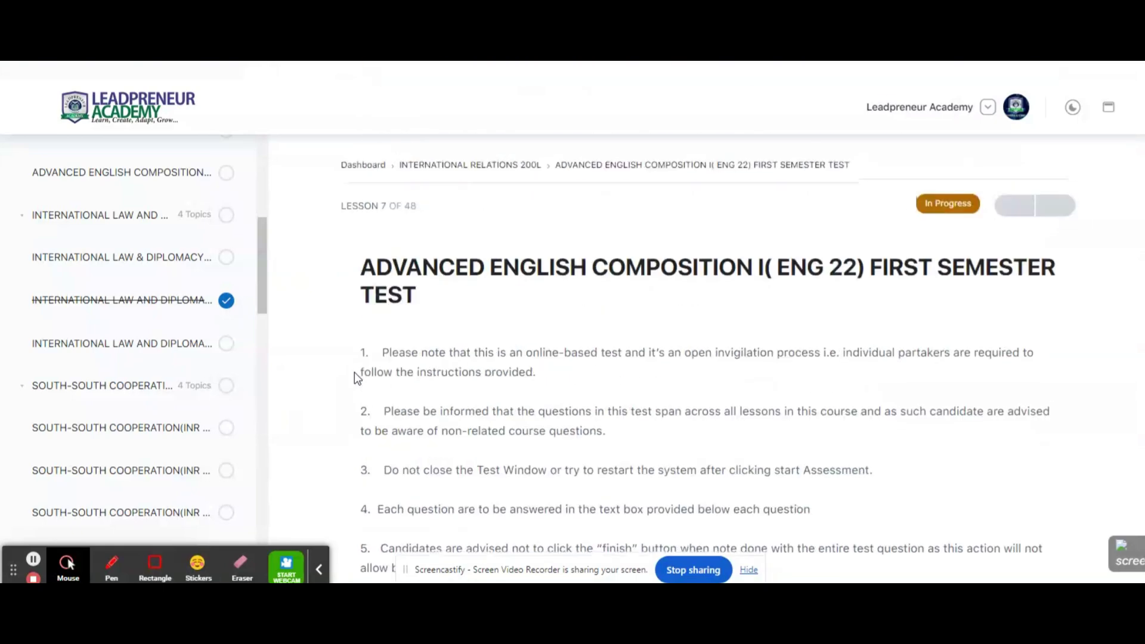
{"action": "scroll", "coordinate": [354, 372], "scroll_direction": "down", "scroll_amount": 10}
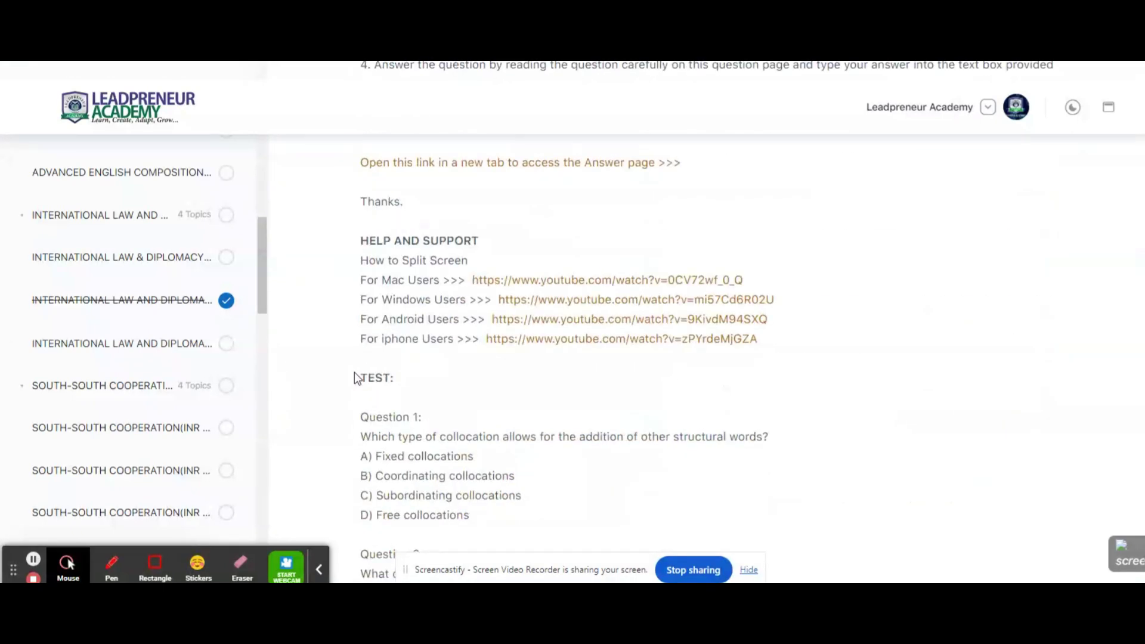
{"action": "scroll", "coordinate": [354, 378], "scroll_direction": "up", "scroll_amount": 1}
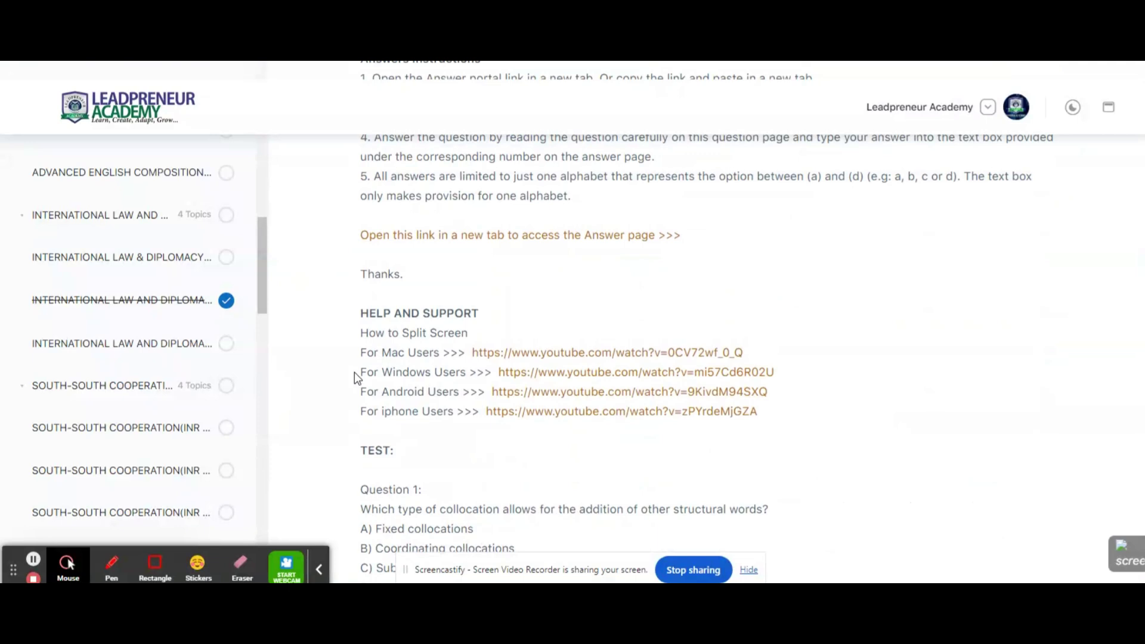
{"action": "scroll", "coordinate": [354, 372], "scroll_direction": "down", "scroll_amount": 3}
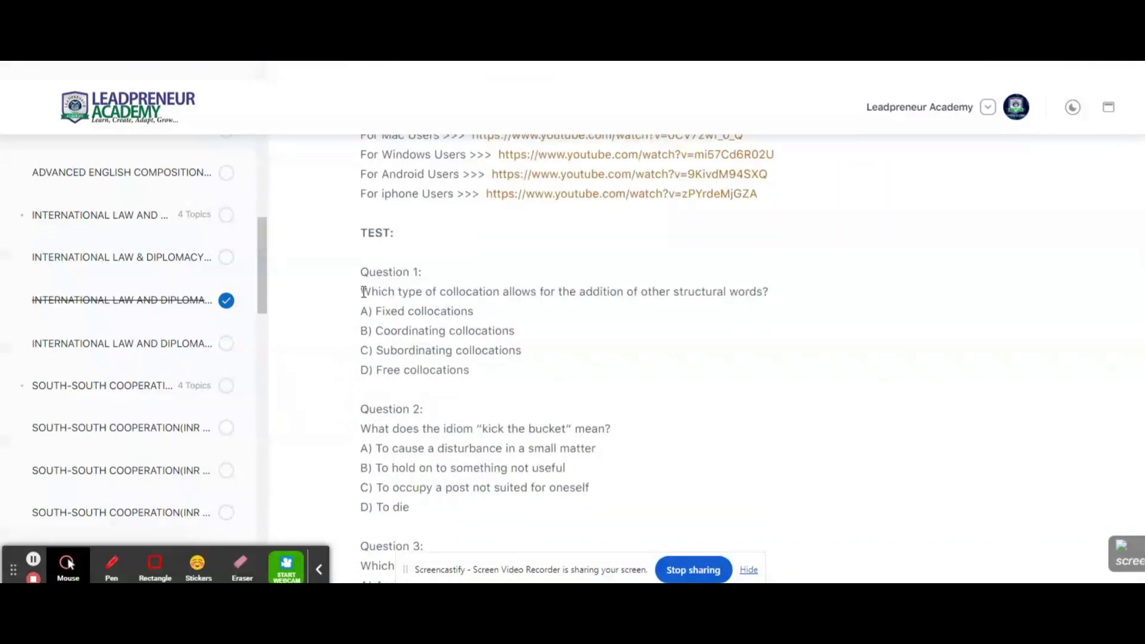
{"action": "left_click_drag", "start_coordinate": [363, 291], "coordinate": [520, 572]}
Clear the question selection and bring up the New Message options under Messages in the account menu
{"action": "left_click", "coordinate": [397, 404]}
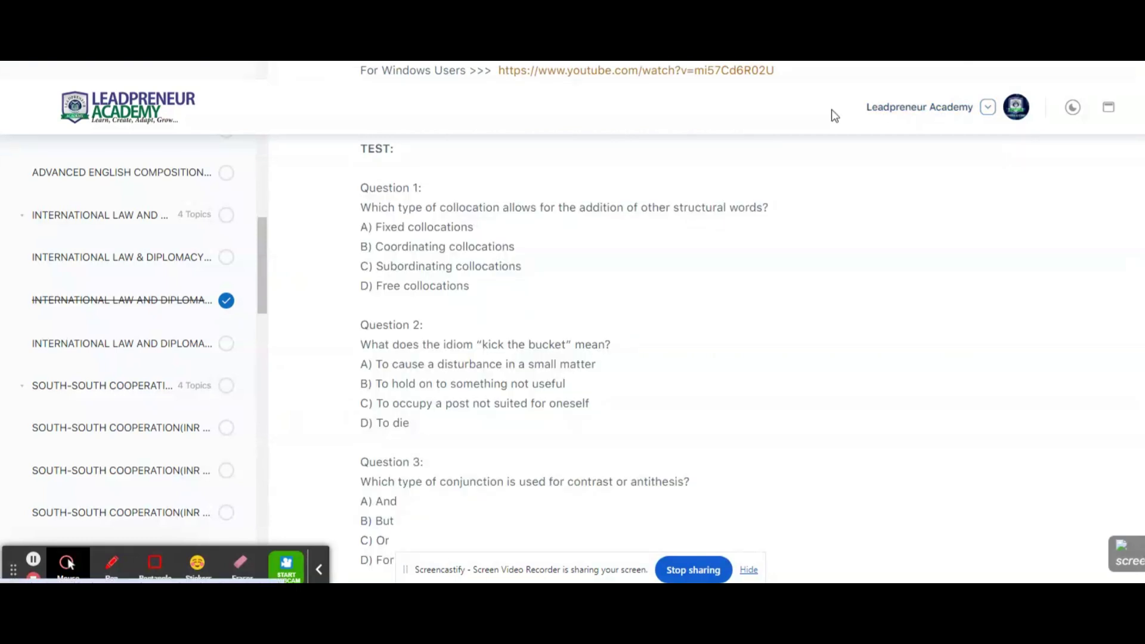
{"action": "left_click_drag", "start_coordinate": [832, 109], "coordinate": [970, 128]}
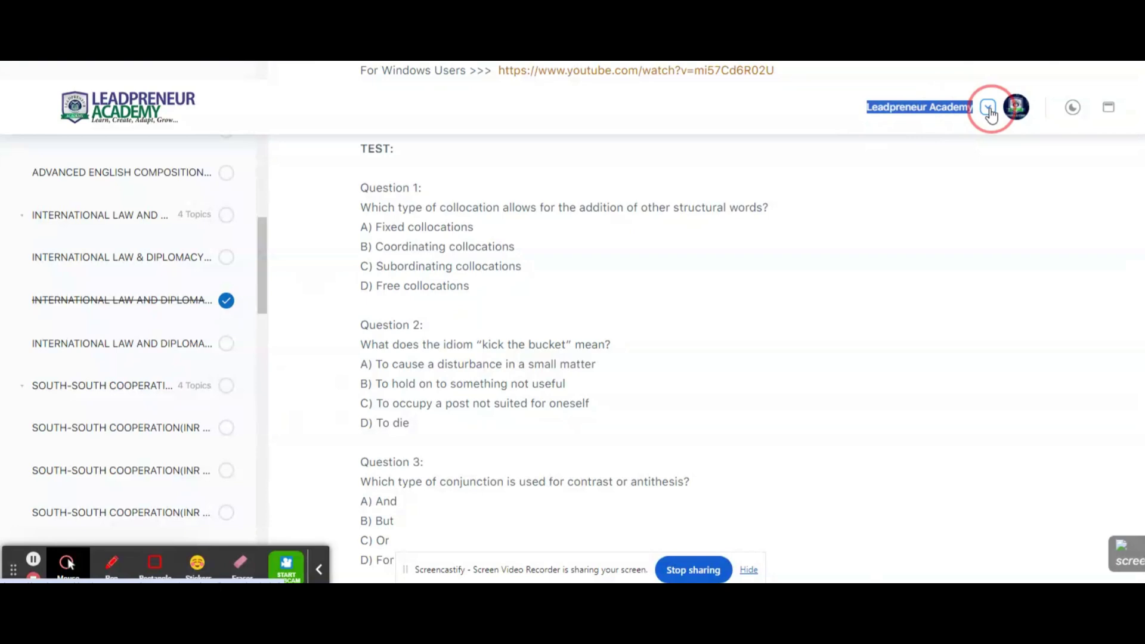
{"action": "left_click", "coordinate": [989, 111]}
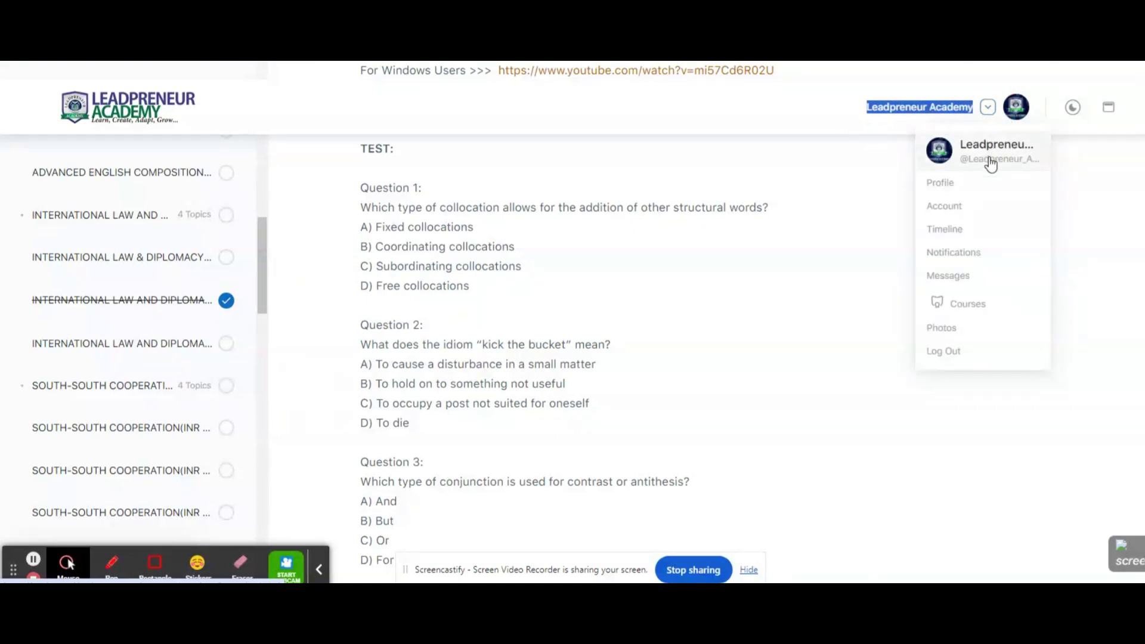
{"action": "mouse_move", "coordinate": [966, 276]}
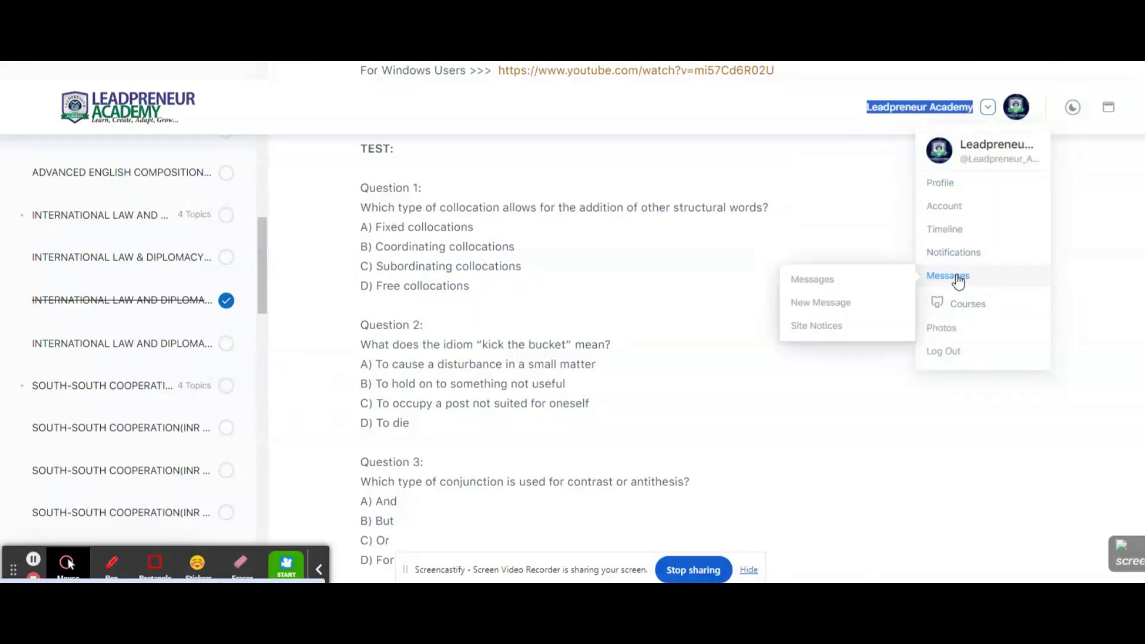
{"action": "right_click", "coordinate": [810, 307]}
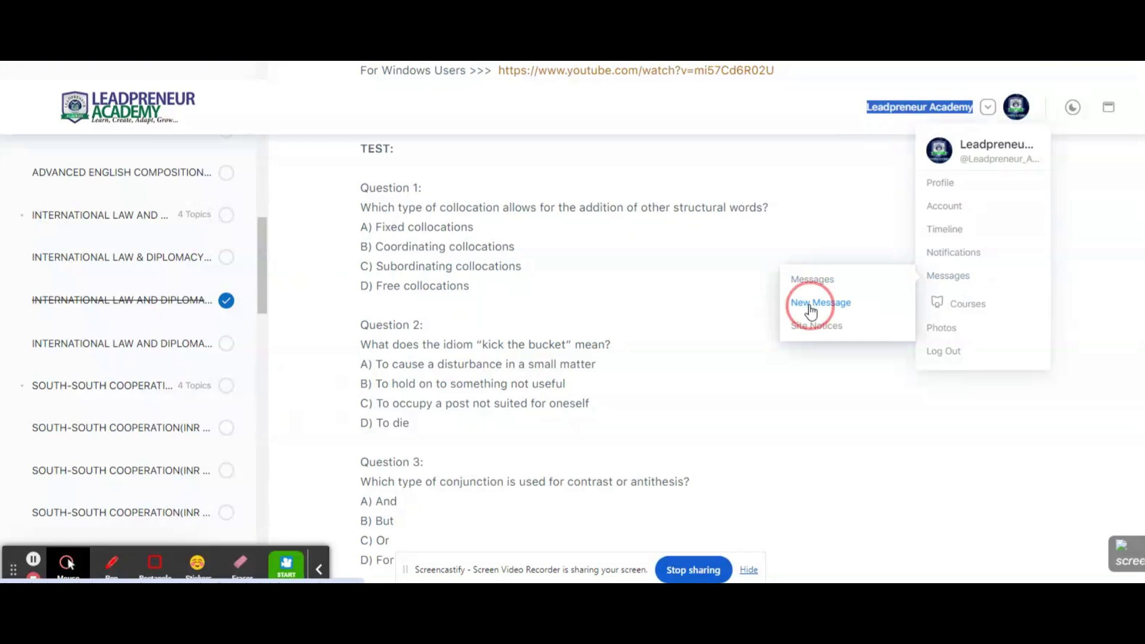
Open the new message and paste the complaint that ENG 22 test questions don't match the study materials
{"action": "left_click", "coordinate": [845, 321]}
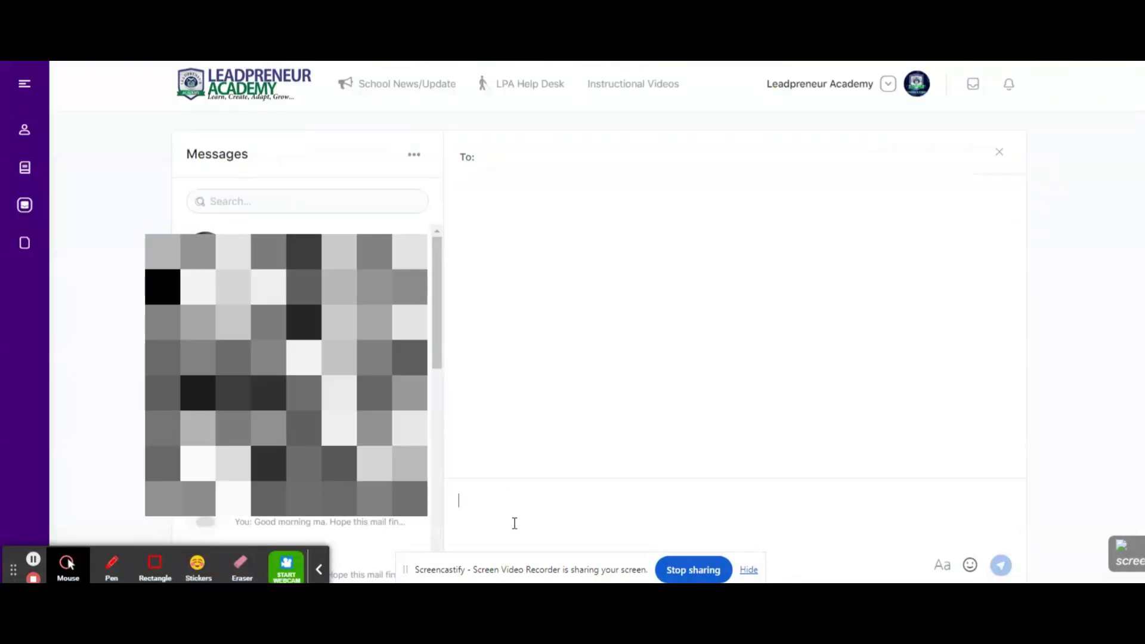
{"action": "left_click", "coordinate": [500, 495]}
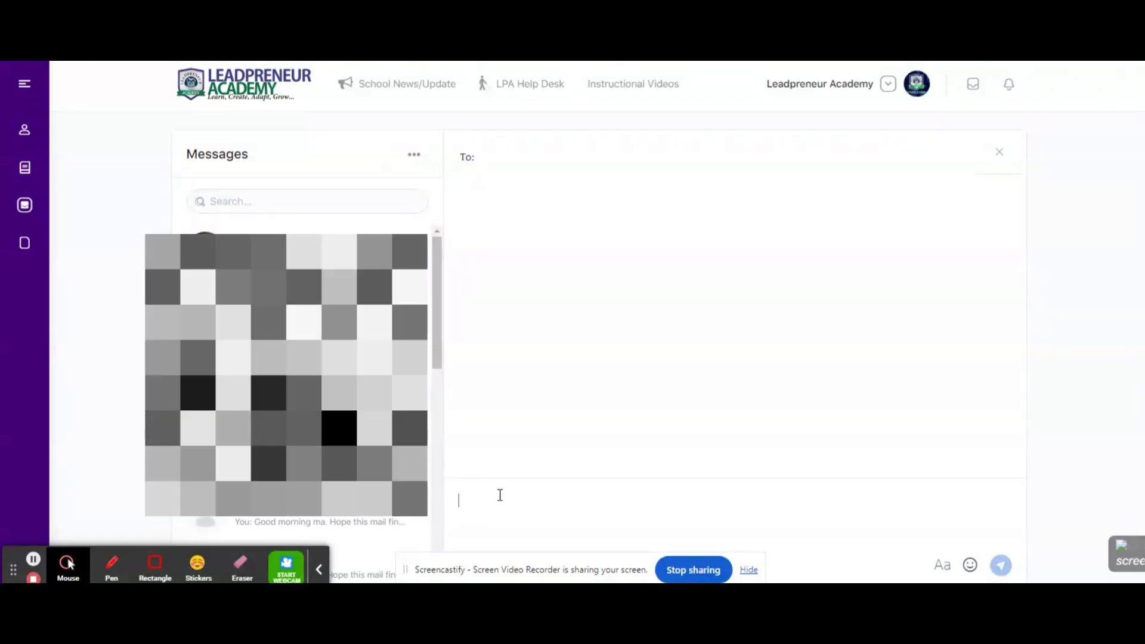
{"action": "type", "text": "Hello Admin!  Please the assessment questions for ADVANCED ENGLISH COMPOSITION I( ENG 22) FIRST SEMESTER TEST does not correlate with the study materials."}
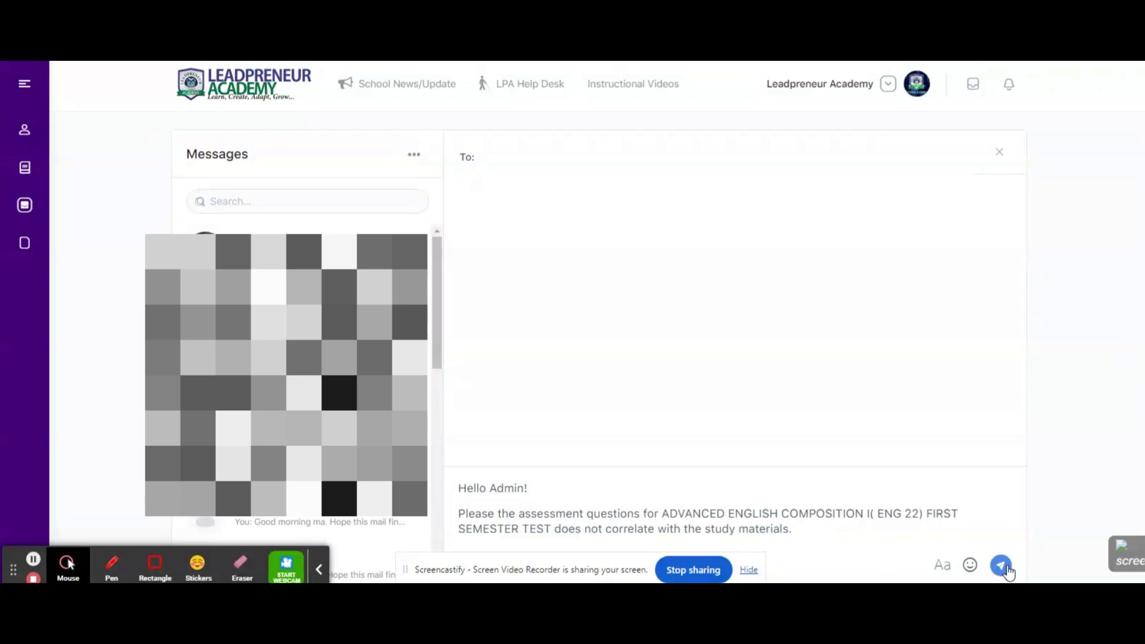
{"action": "scroll", "coordinate": [1092, 524], "scroll_direction": "down", "scroll_amount": 2}
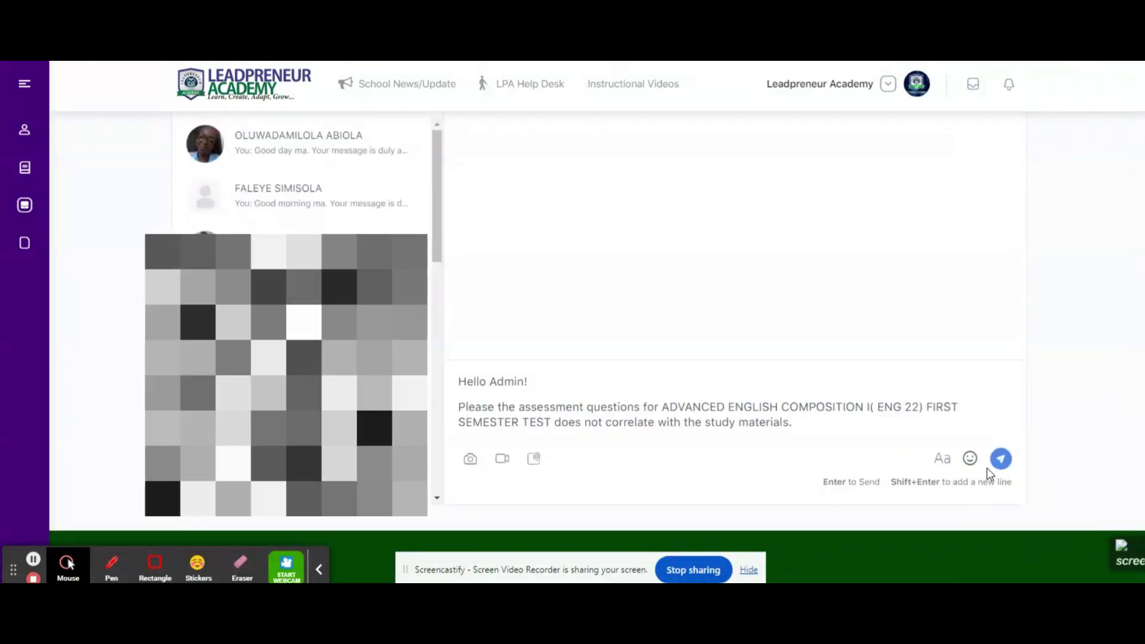
{"action": "scroll", "coordinate": [1058, 465], "scroll_direction": "up", "scroll_amount": 3}
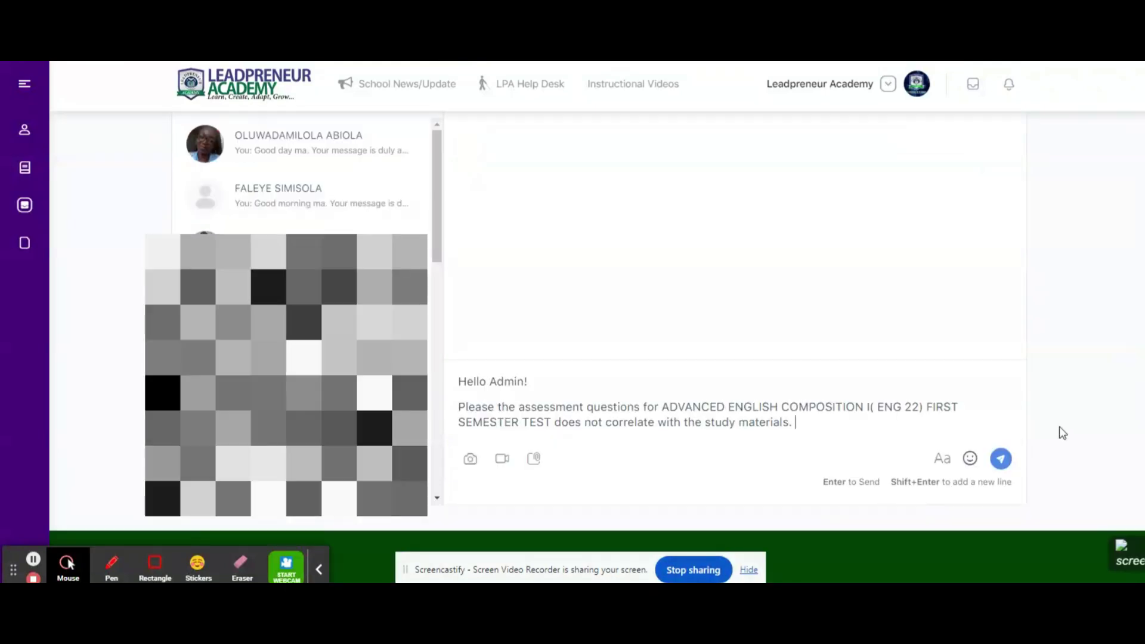
{"action": "scroll", "coordinate": [1060, 427], "scroll_direction": "up", "scroll_amount": 2}
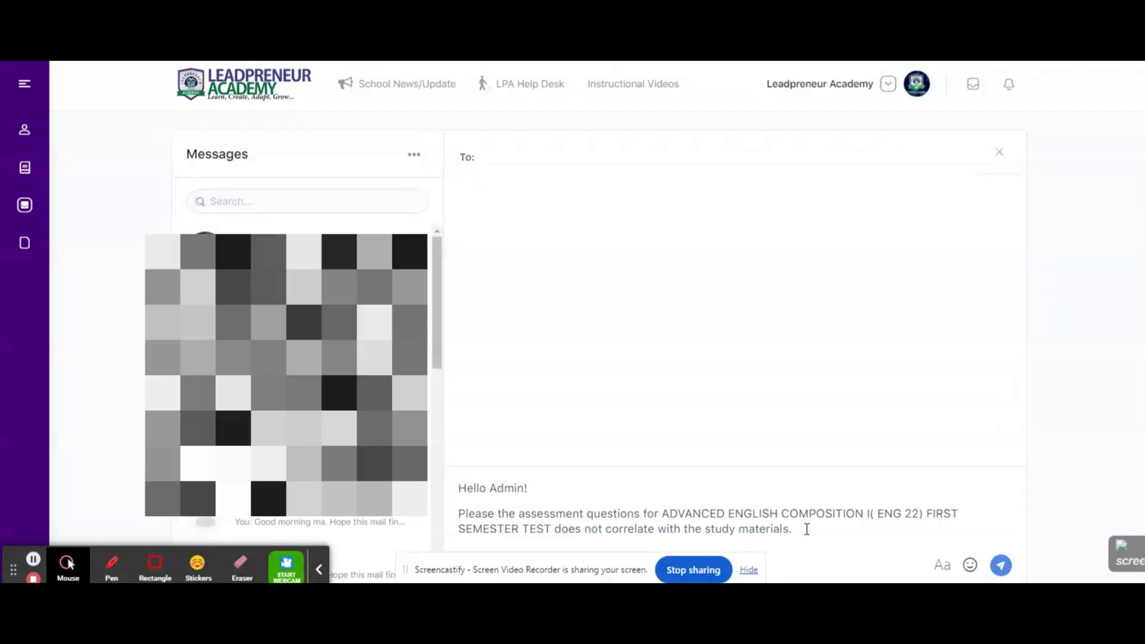
{"action": "double_click", "coordinate": [792, 529]}
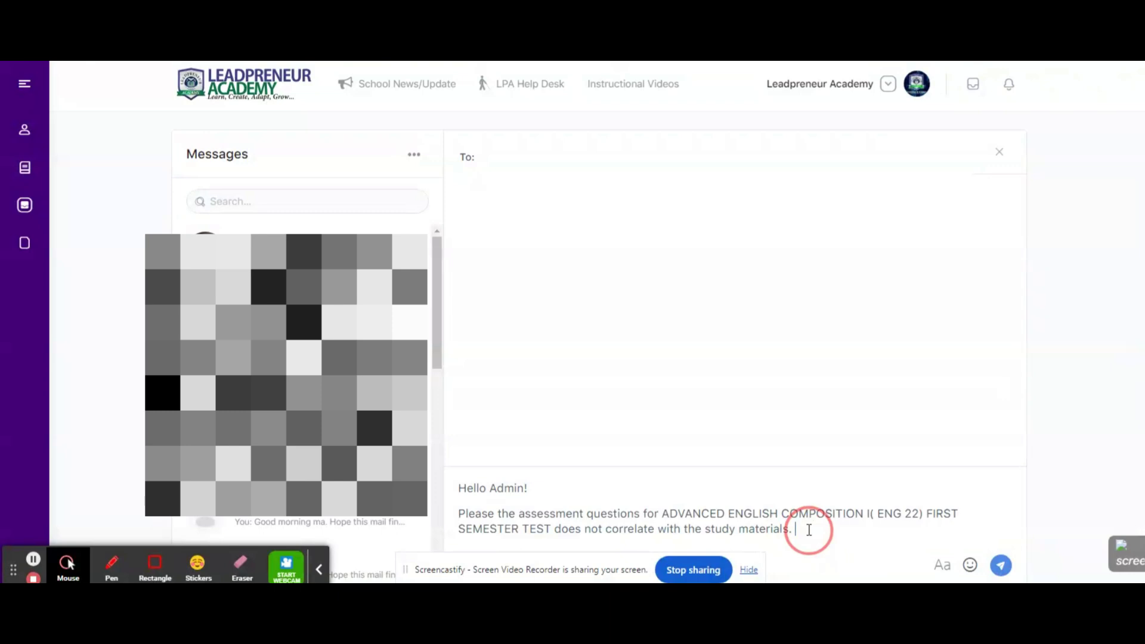
{"action": "left_click", "coordinate": [793, 530]}
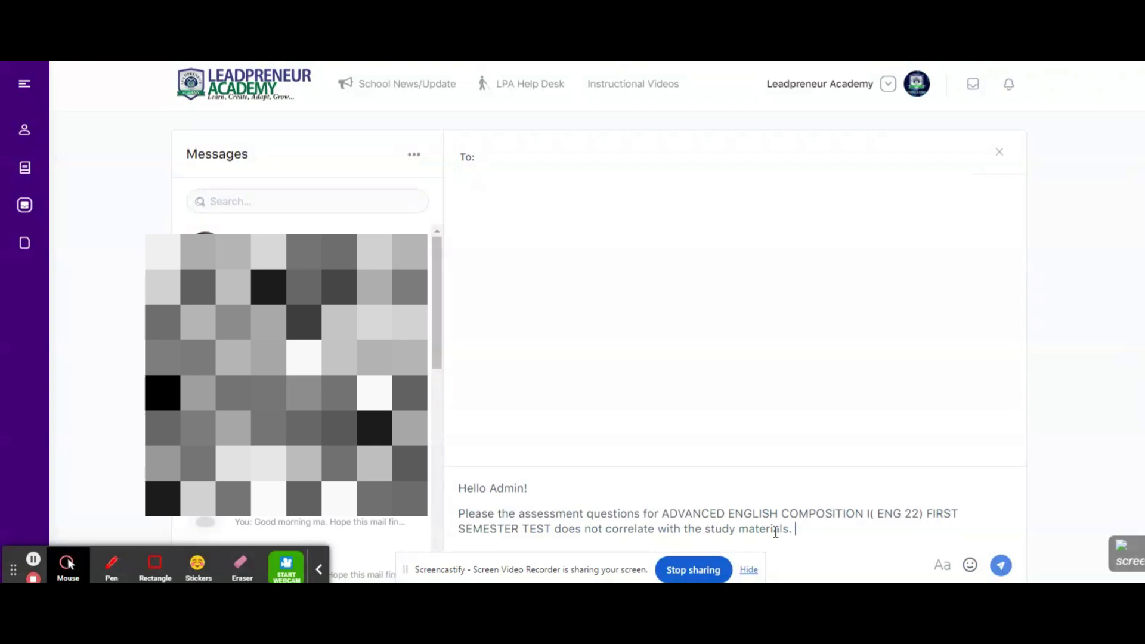
{"action": "left_click", "coordinate": [793, 529]}
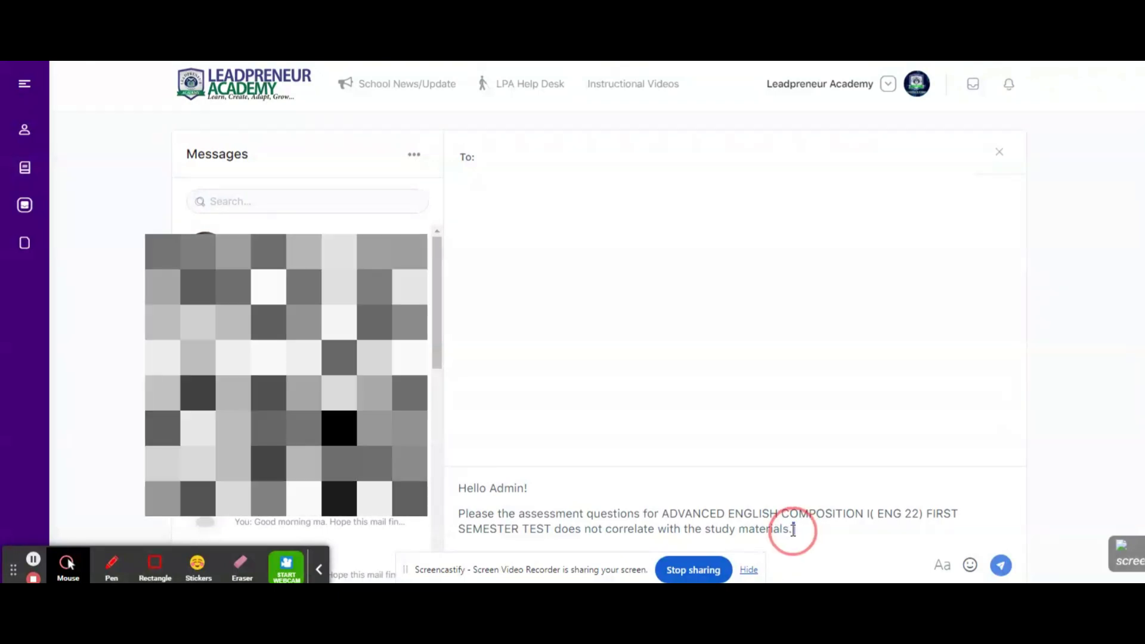
{"action": "left_click", "coordinate": [813, 534]}
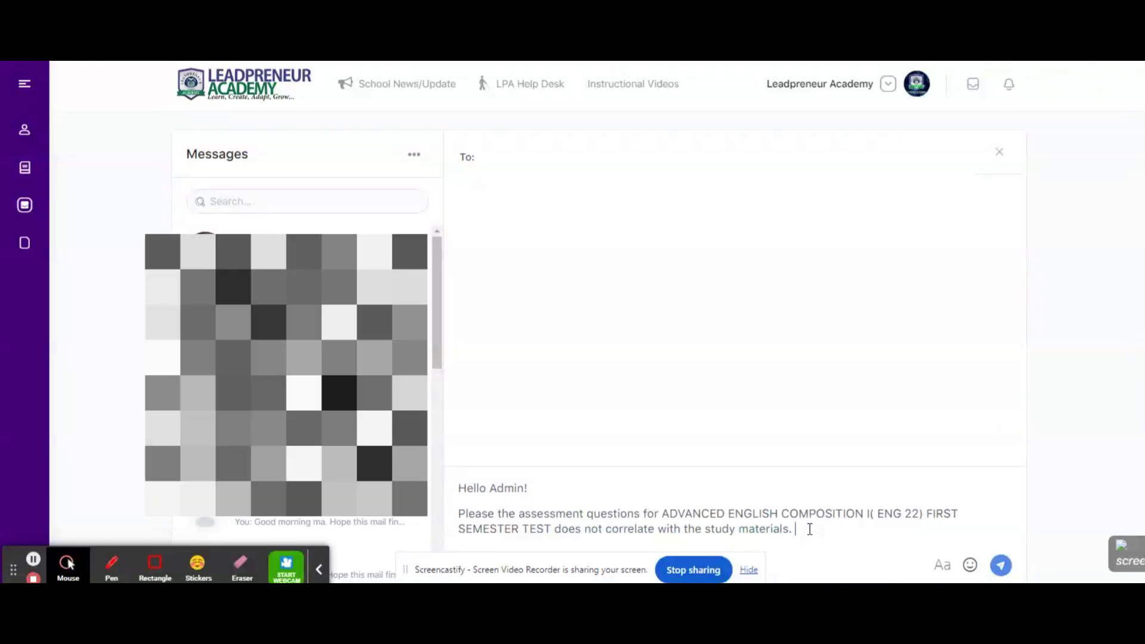
{"action": "left_click_drag", "start_coordinate": [797, 530], "coordinate": [782, 516]}
{"action": "left_click", "coordinate": [798, 532]}
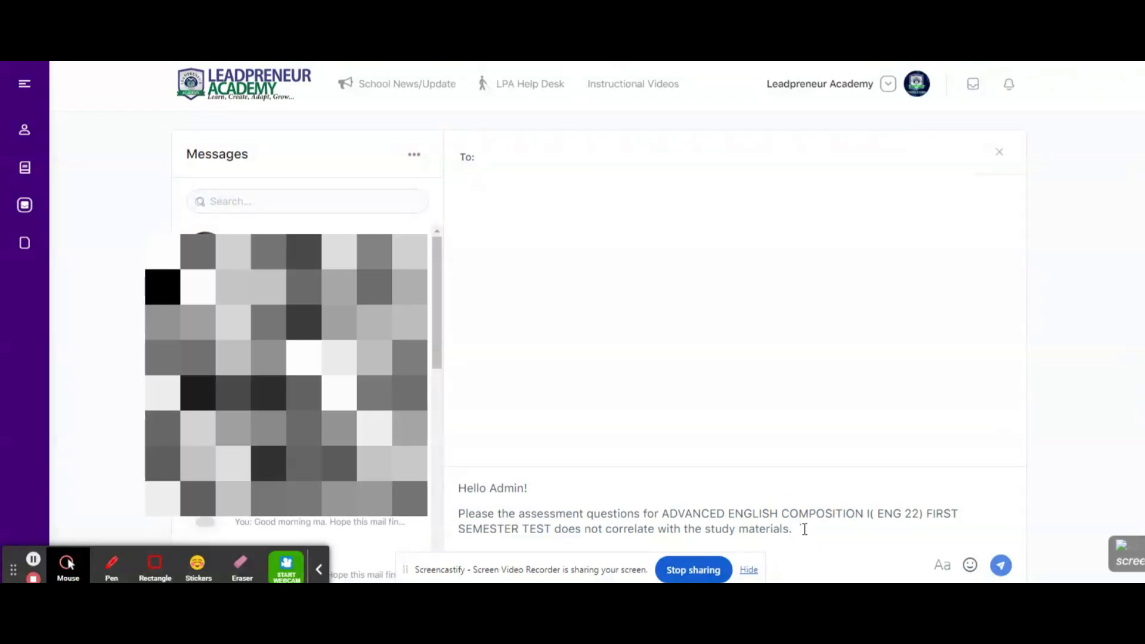
{"action": "left_click_drag", "start_coordinate": [798, 530], "coordinate": [795, 529]}
{"action": "left_click", "coordinate": [802, 531]}
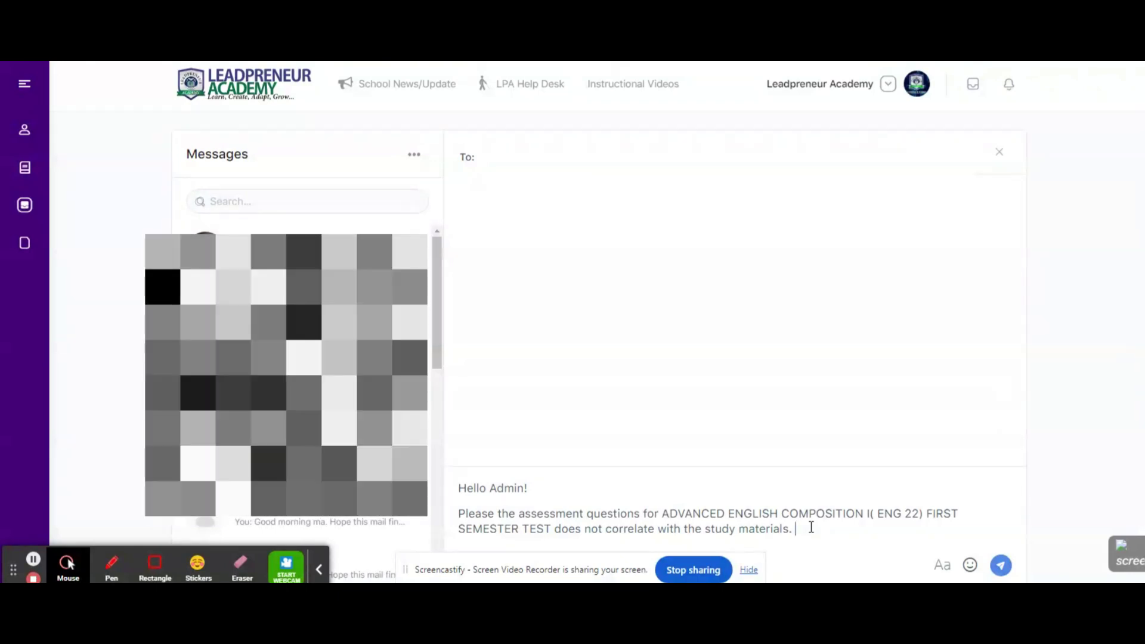
{"action": "left_click_drag", "start_coordinate": [811, 527], "coordinate": [465, 484]}
{"action": "left_click", "coordinate": [822, 531]}
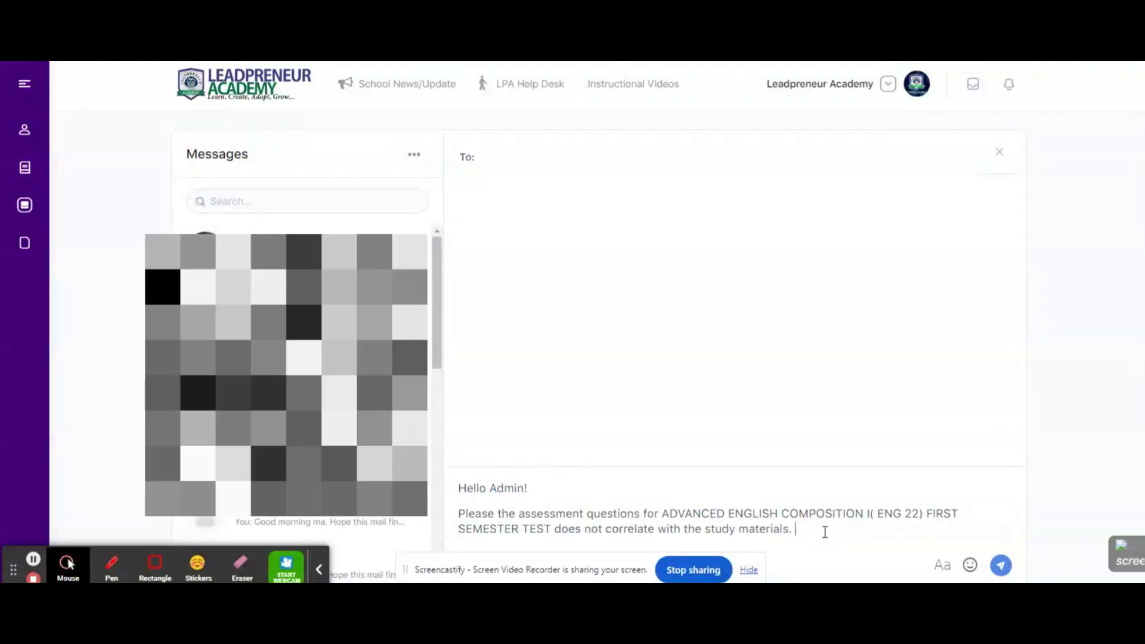